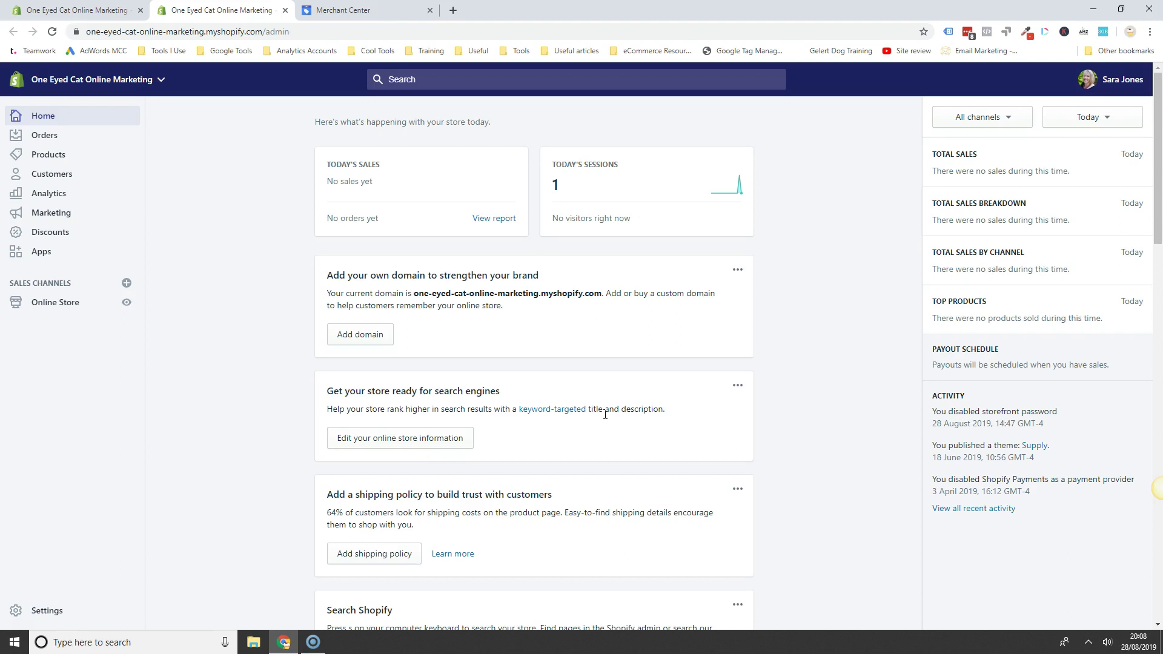
- Bring up the test shop's Business information page with its About your business form in Merchant Center
click(353, 10)
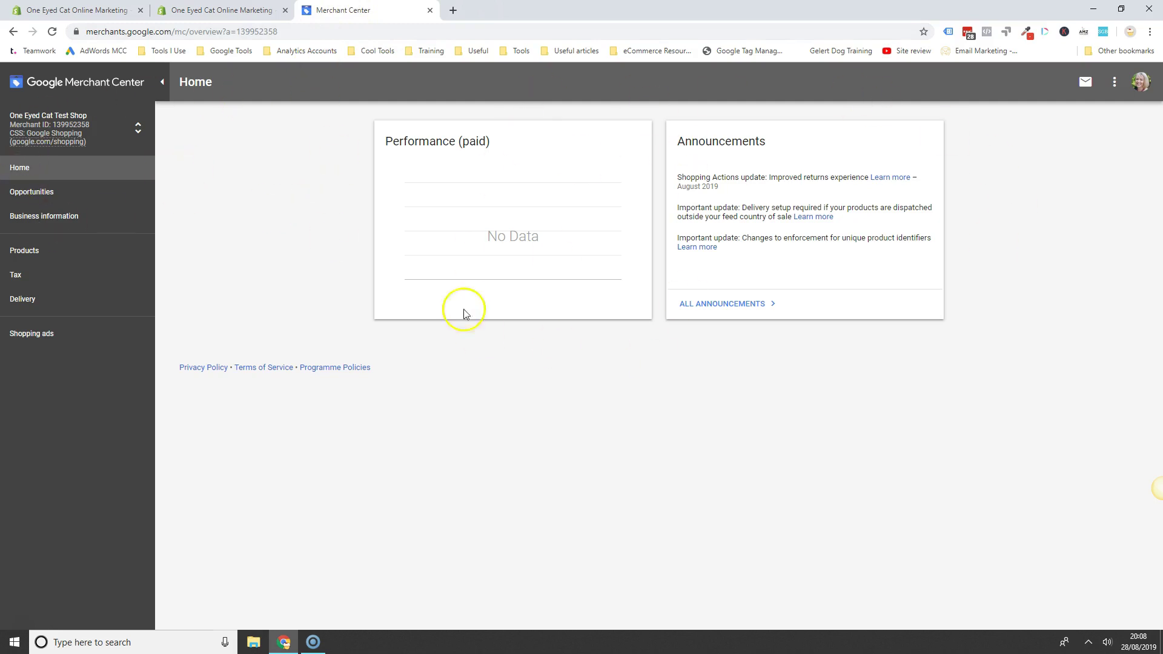
click(51, 221)
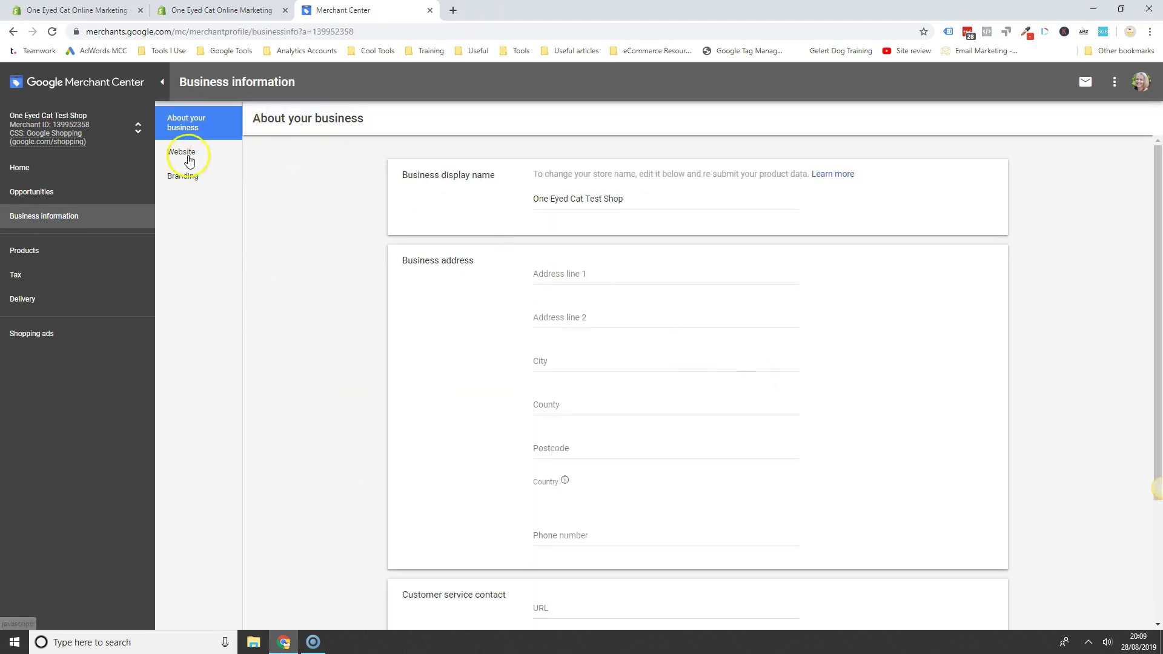
- Search Google for 'running shoes' in a new tab and scroll through the sponsored product listings
click(451, 11)
text(ru)
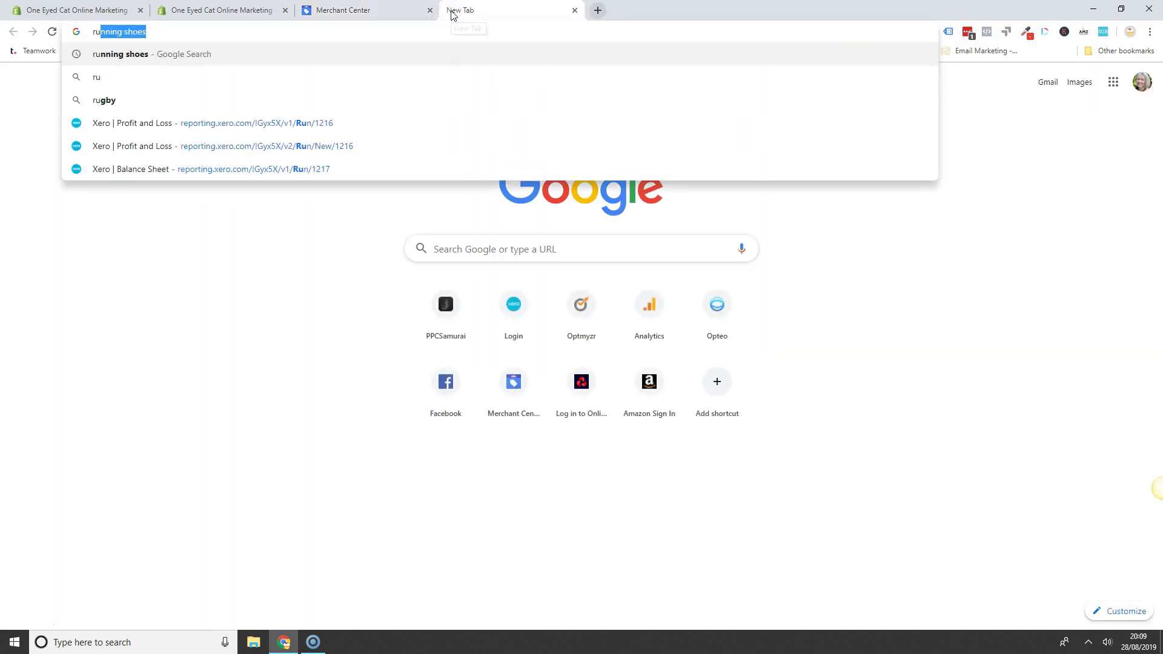
text(nning)
key(Return)
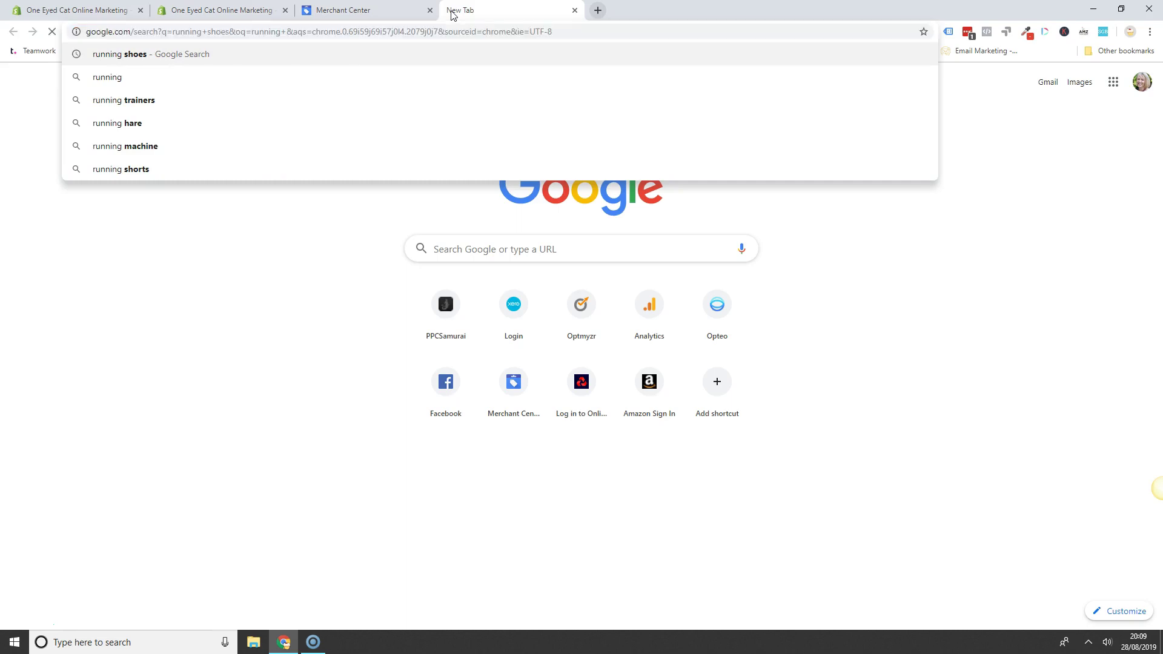
click(325, 11)
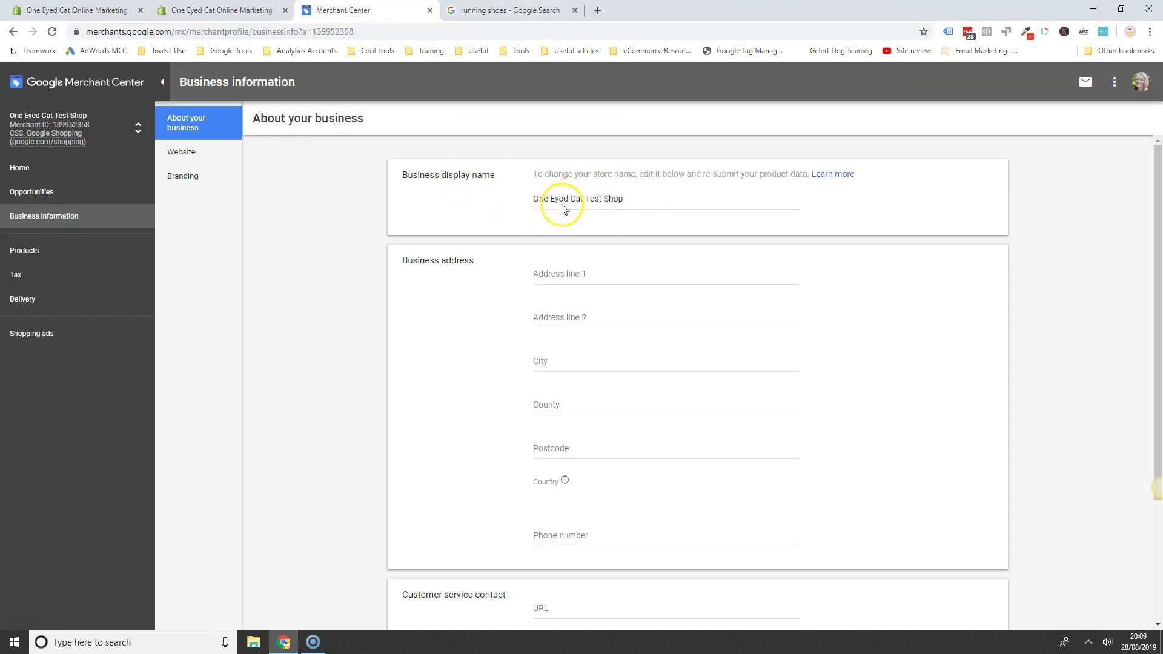
click(510, 10)
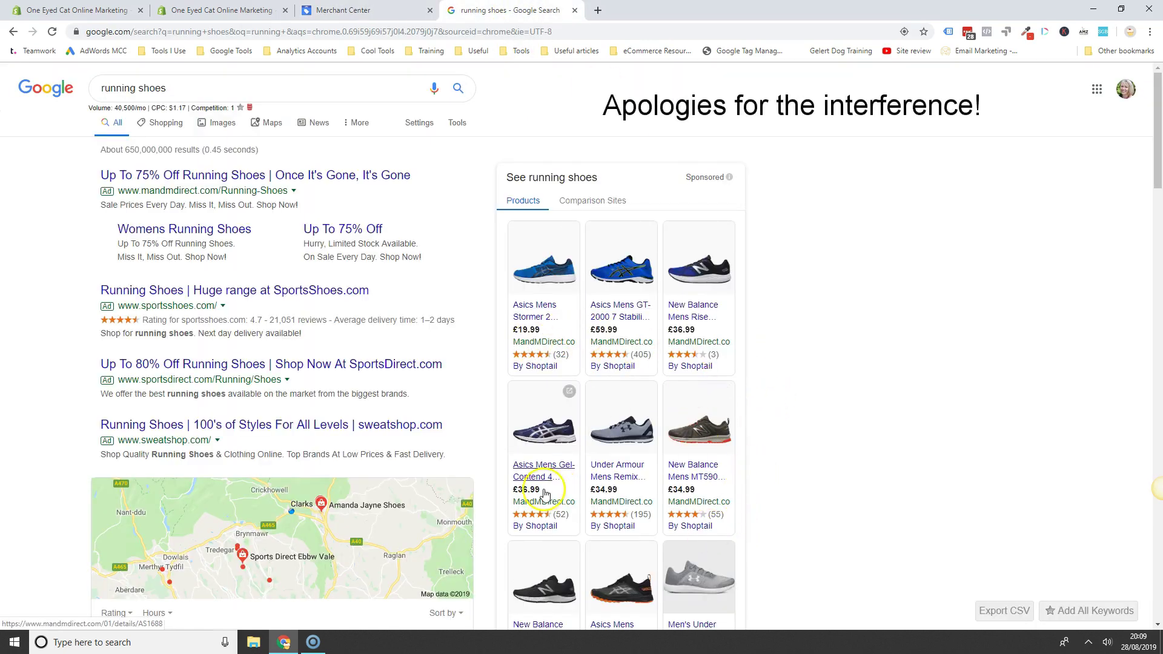
scroll(551, 472, down, 2)
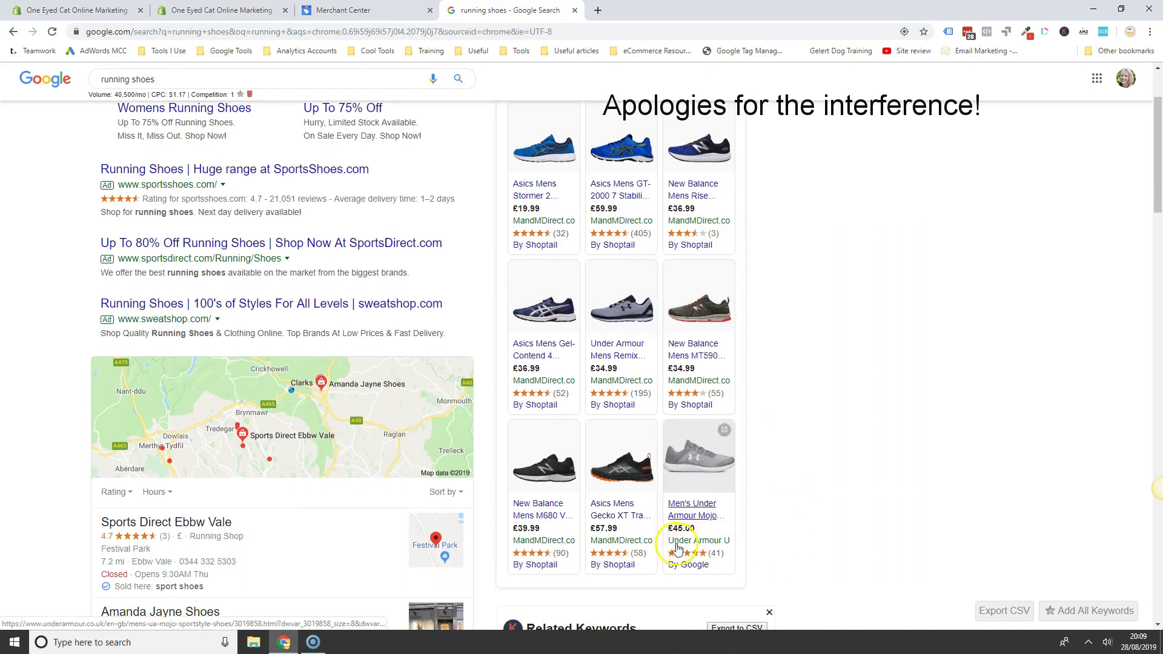
mouse_move(678, 540)
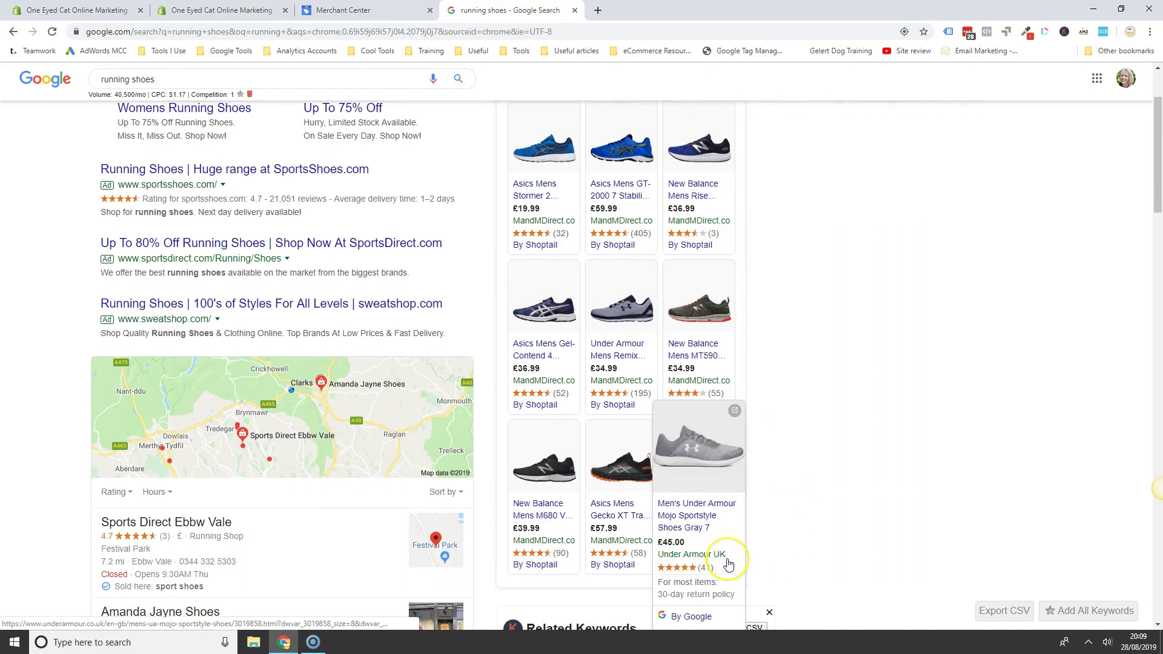
- Review the About your business details, then go to the Branding colours and logo settings
click(330, 9)
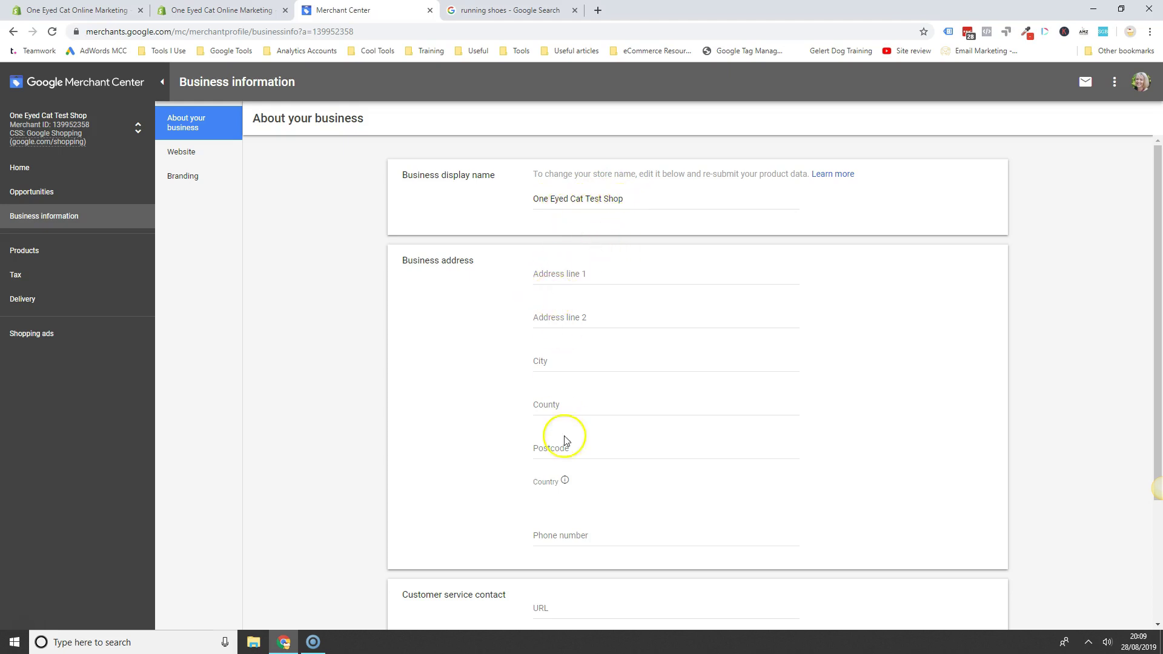
scroll(576, 454, down, 3)
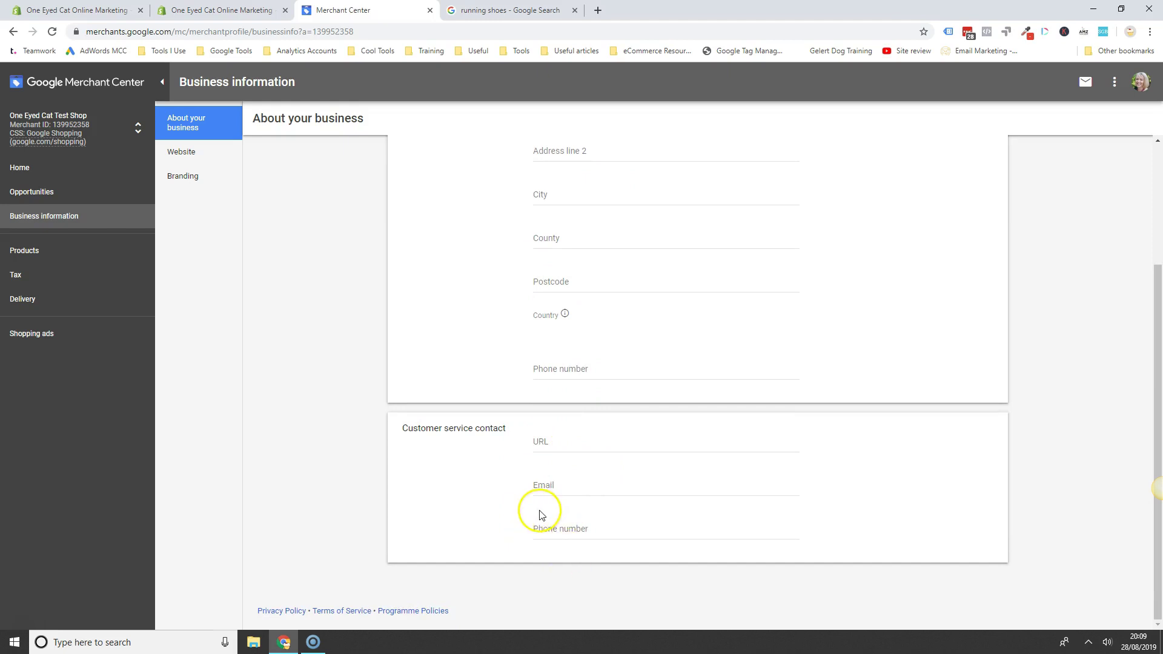
scroll(541, 514, up, 3)
click(175, 182)
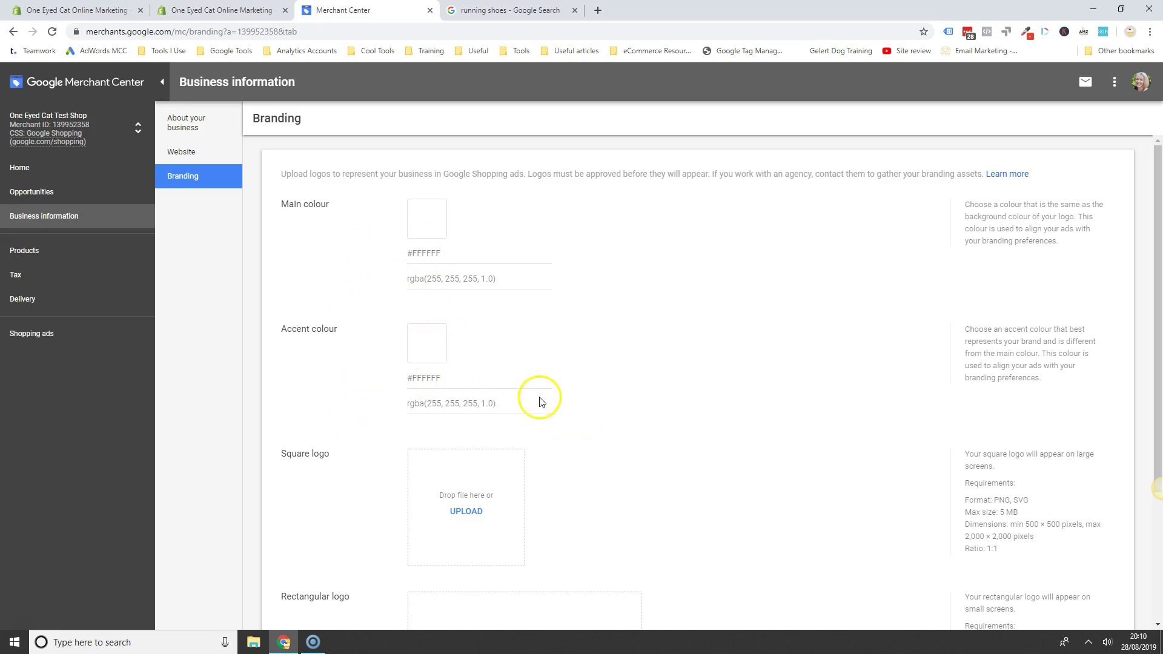
- Scroll through the Branding page, then move to the empty Website settings page
scroll(764, 412, down, 3)
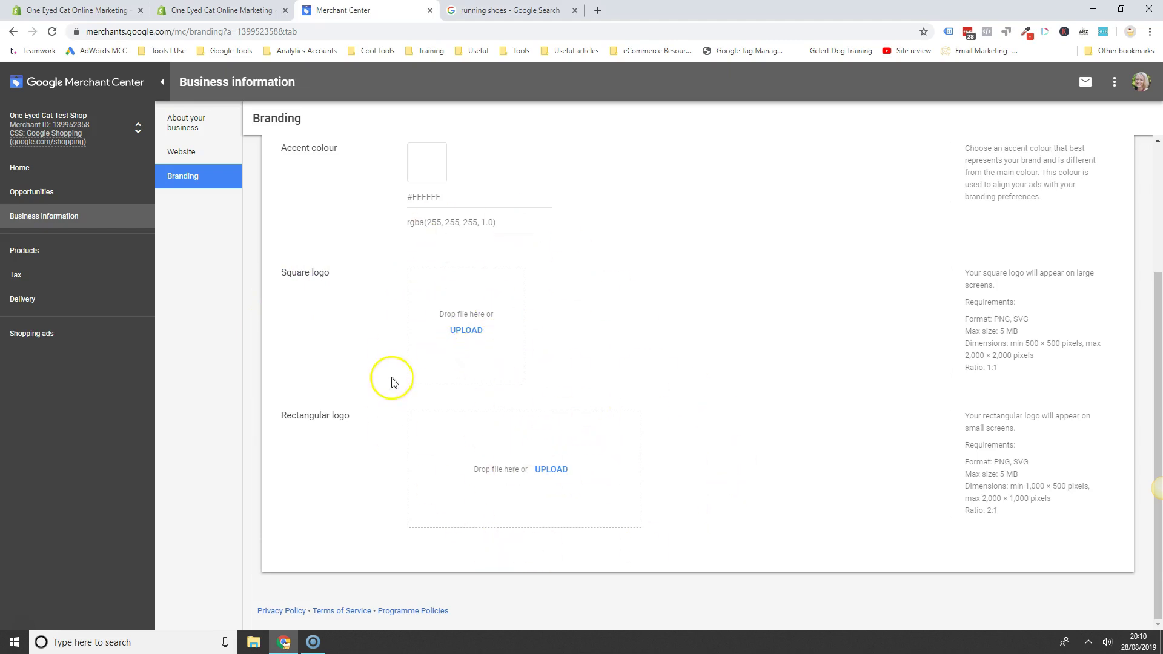
click(183, 153)
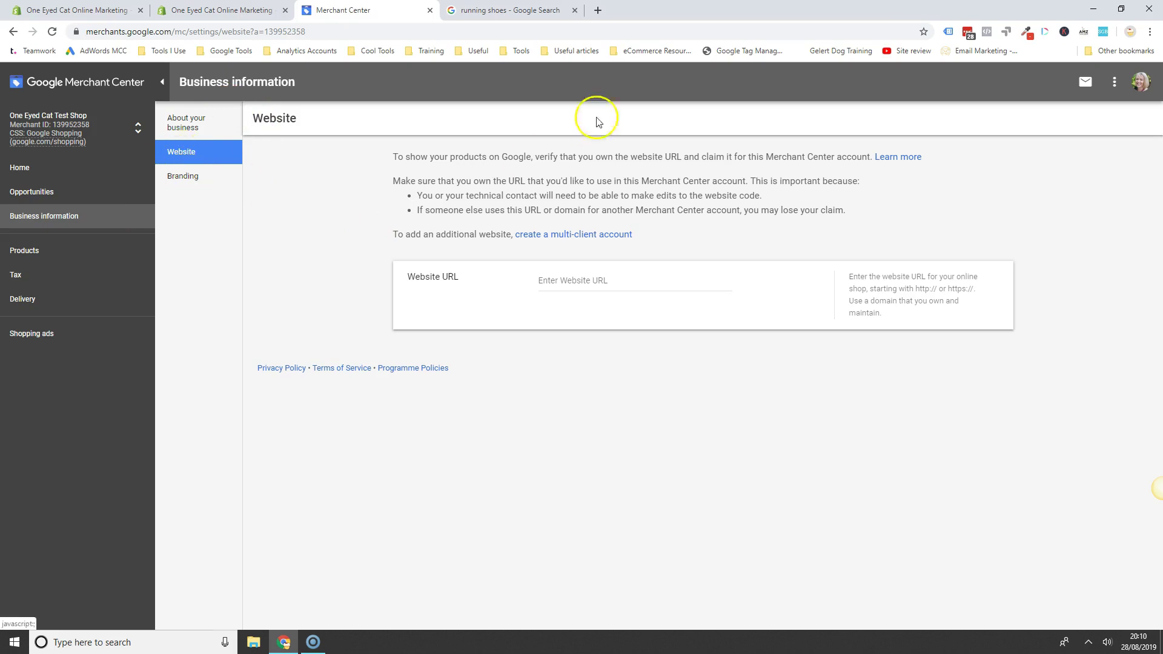
- Paste the store's myshopify address from Shopify into the Website URL field and save it
click(224, 10)
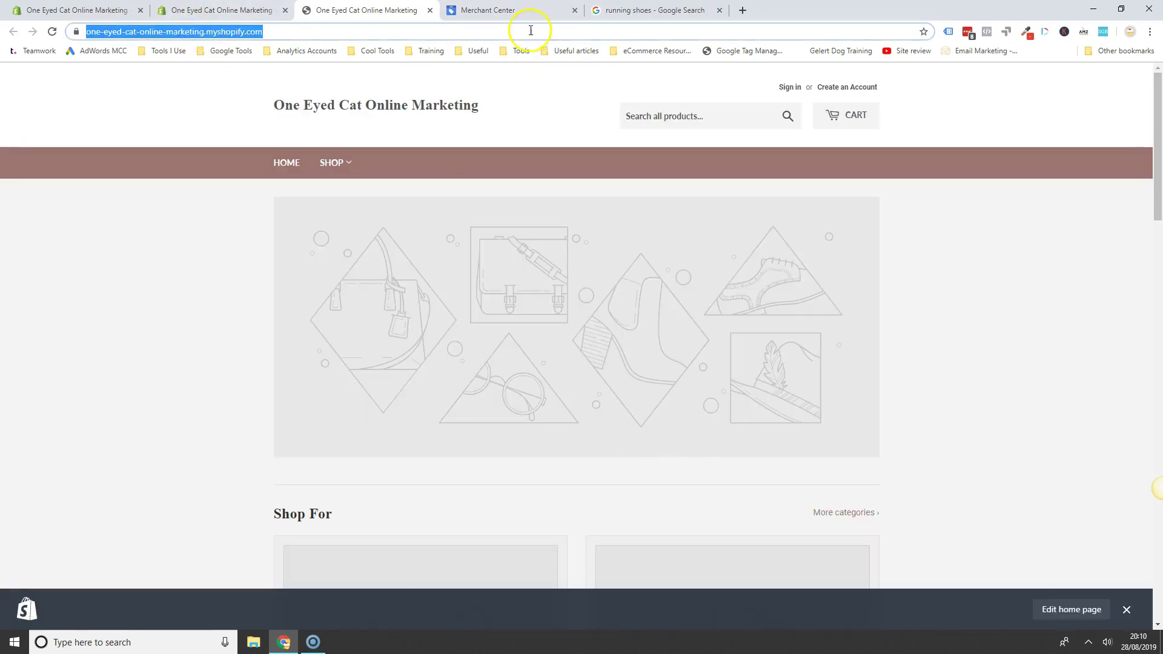
click(501, 14)
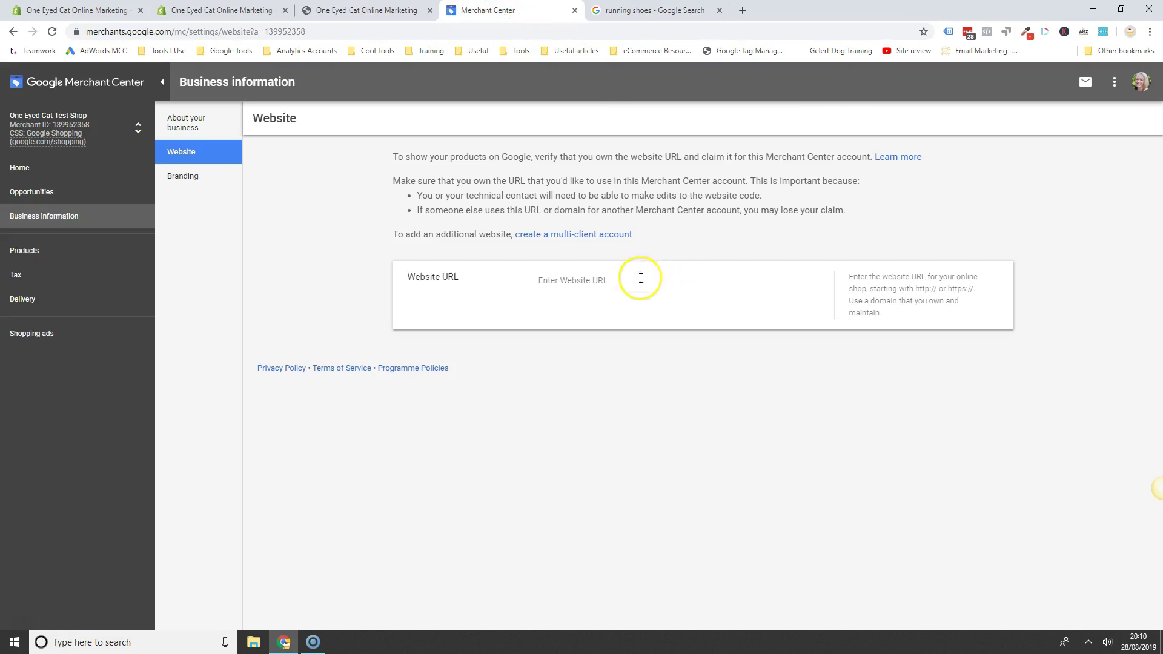
click(558, 280)
text(https://one-eyed-cat-online-marketing.myshopify.com/)
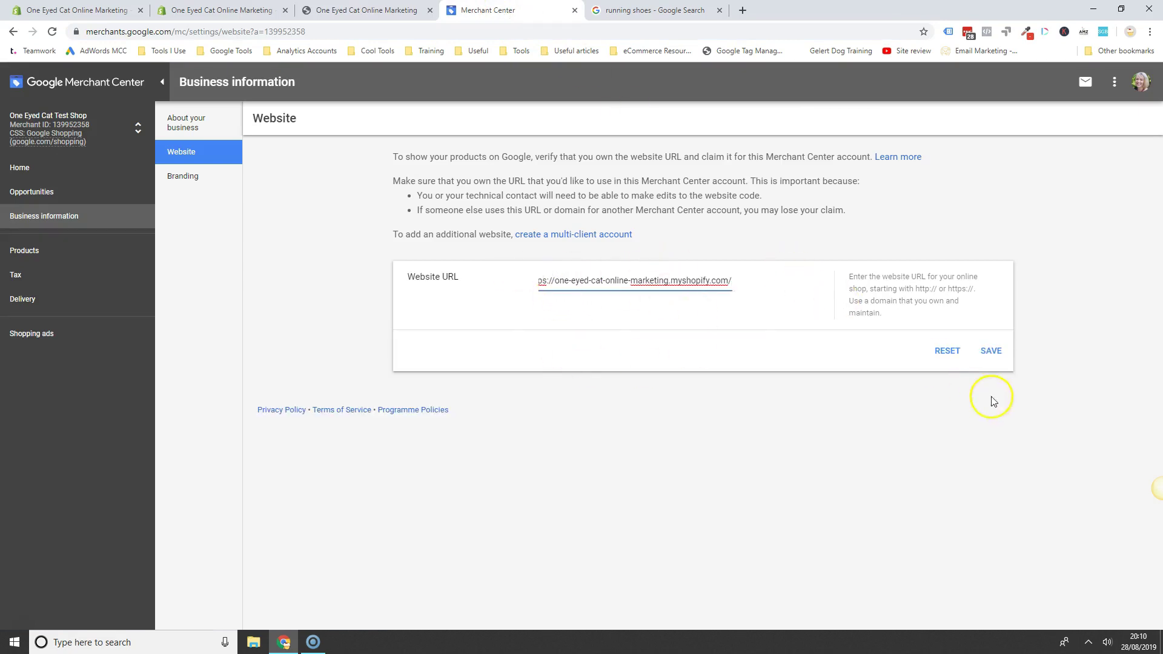
click(991, 351)
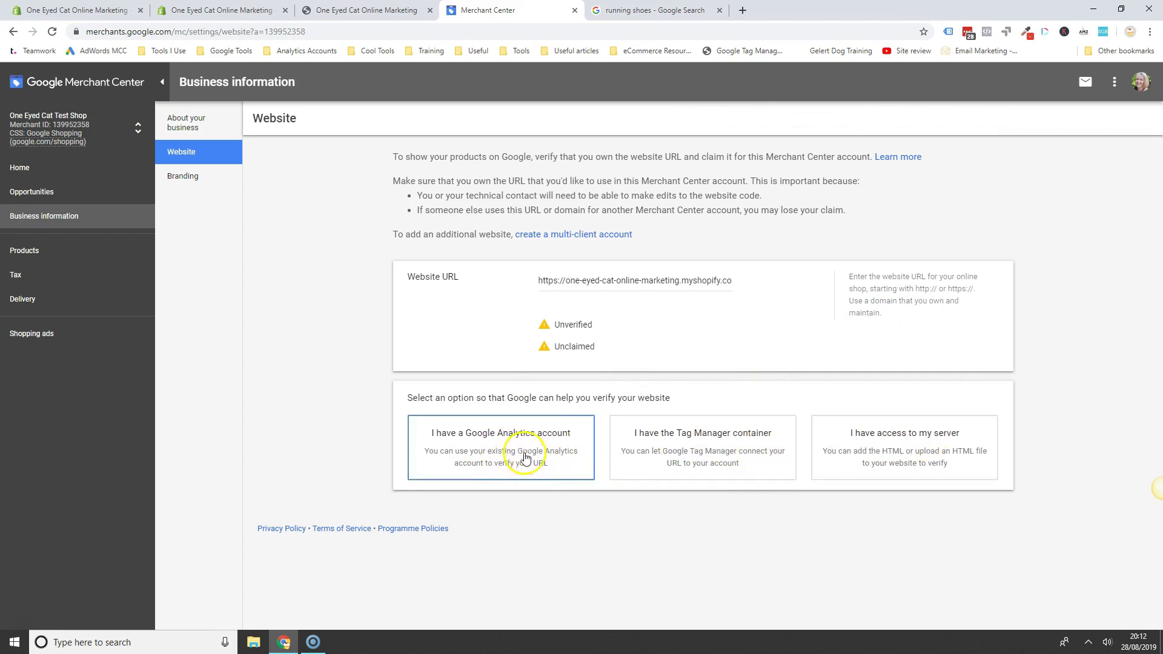
- Choose the HTML-tag homepage verification method and copy its google-site-verification meta tag
click(899, 451)
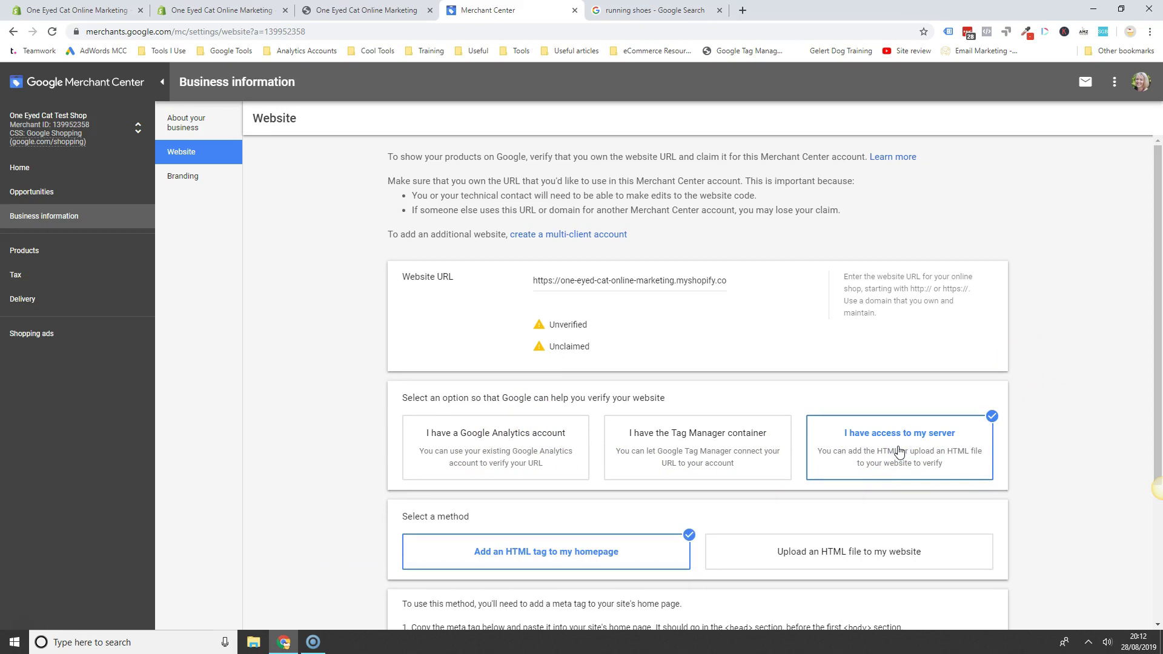
scroll(900, 450, down, 3)
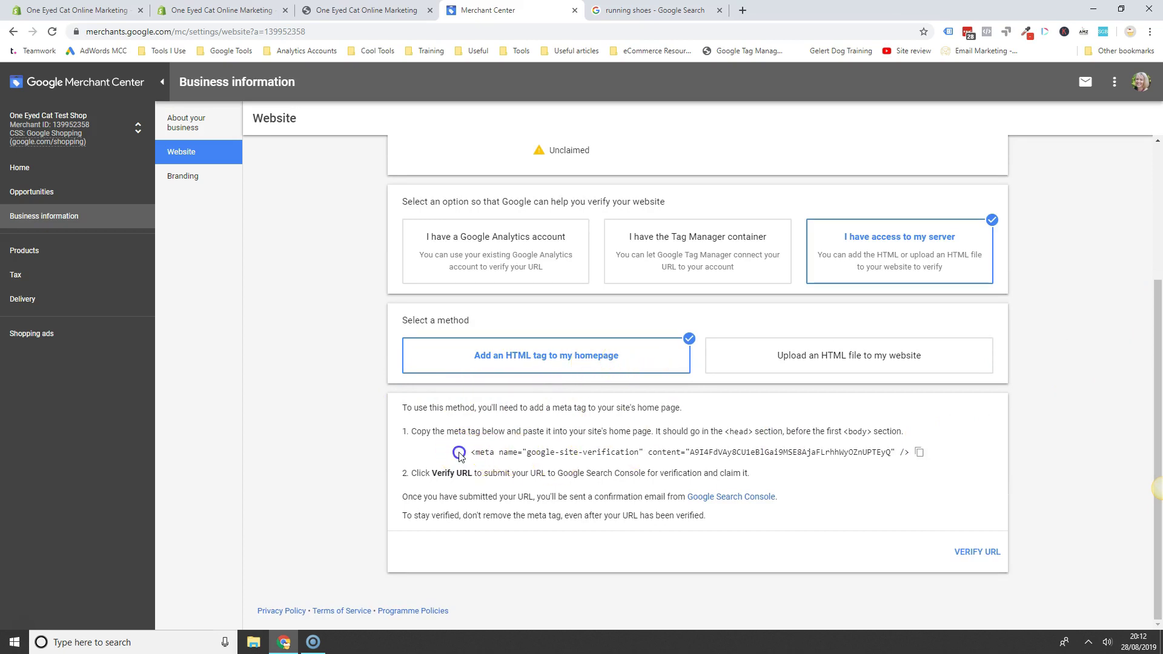
drag(459, 455, 894, 459)
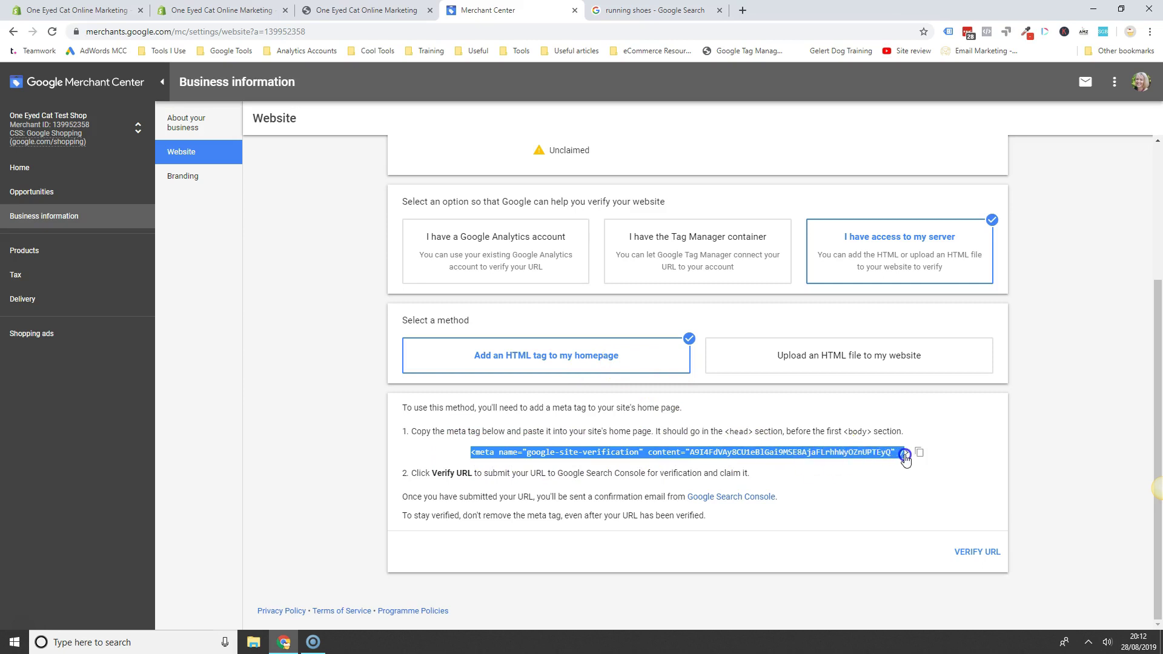
click(920, 456)
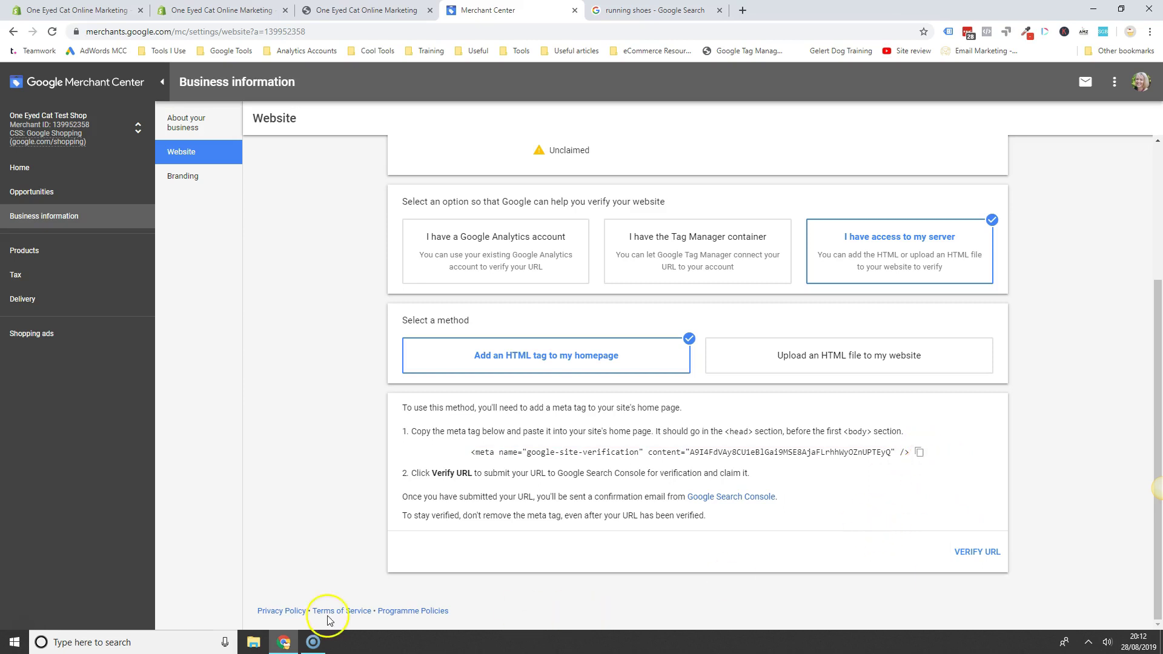
- In Shopify's Online Store themes, launch the live Supply theme's code editor via Actions > Edit code
click(221, 11)
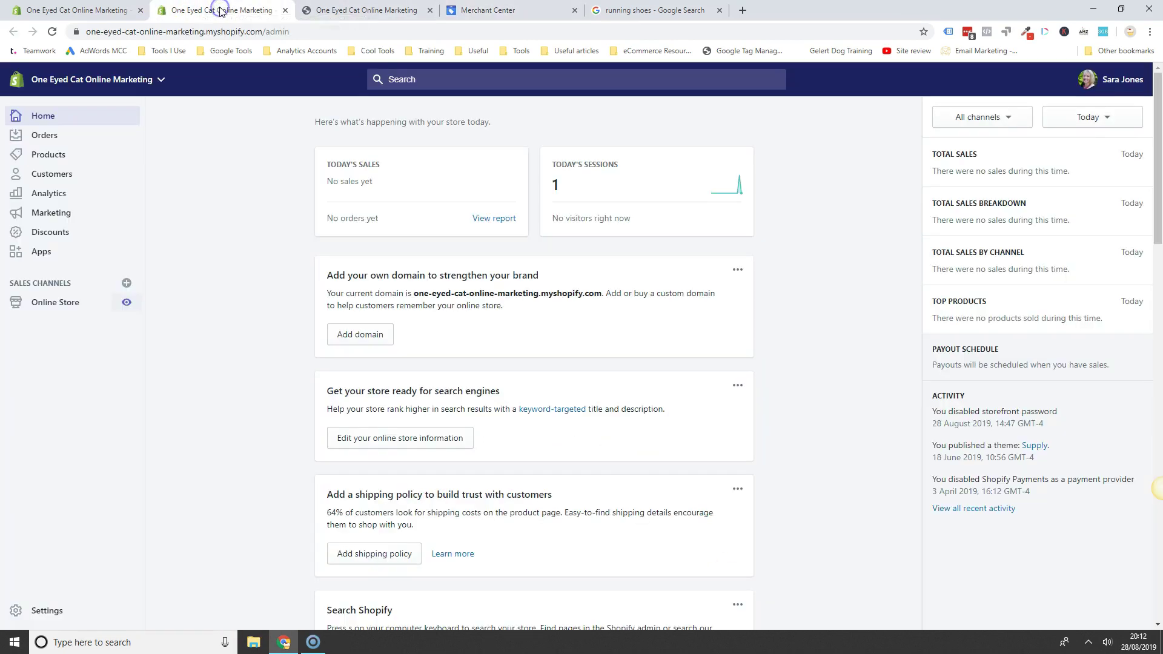
click(47, 306)
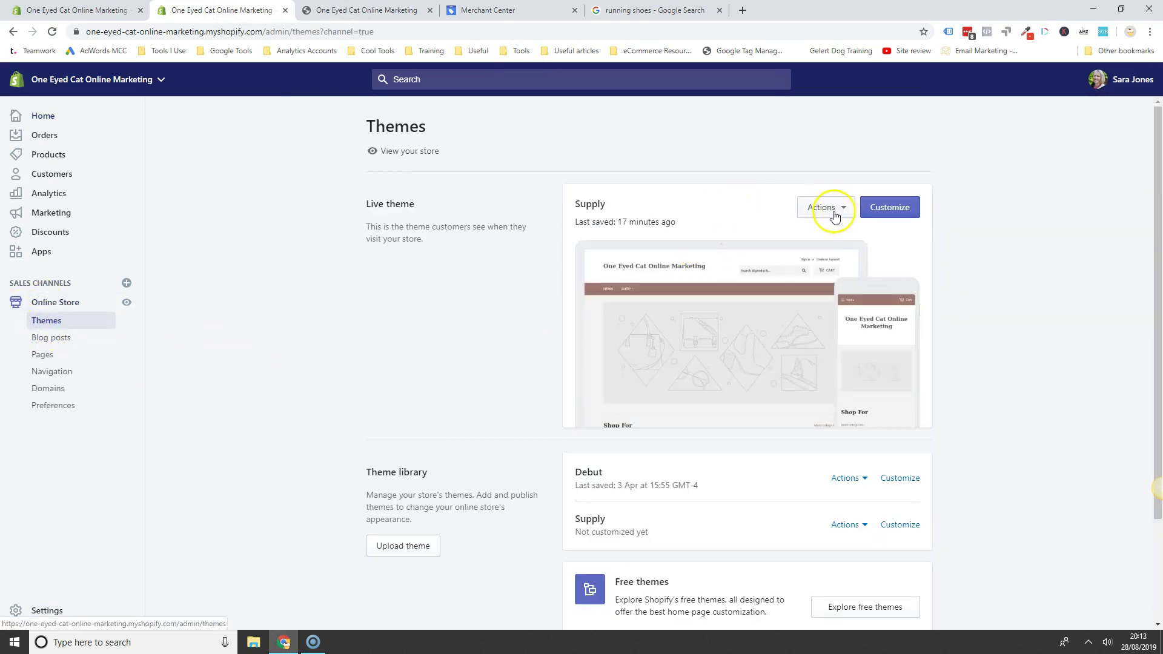
click(844, 213)
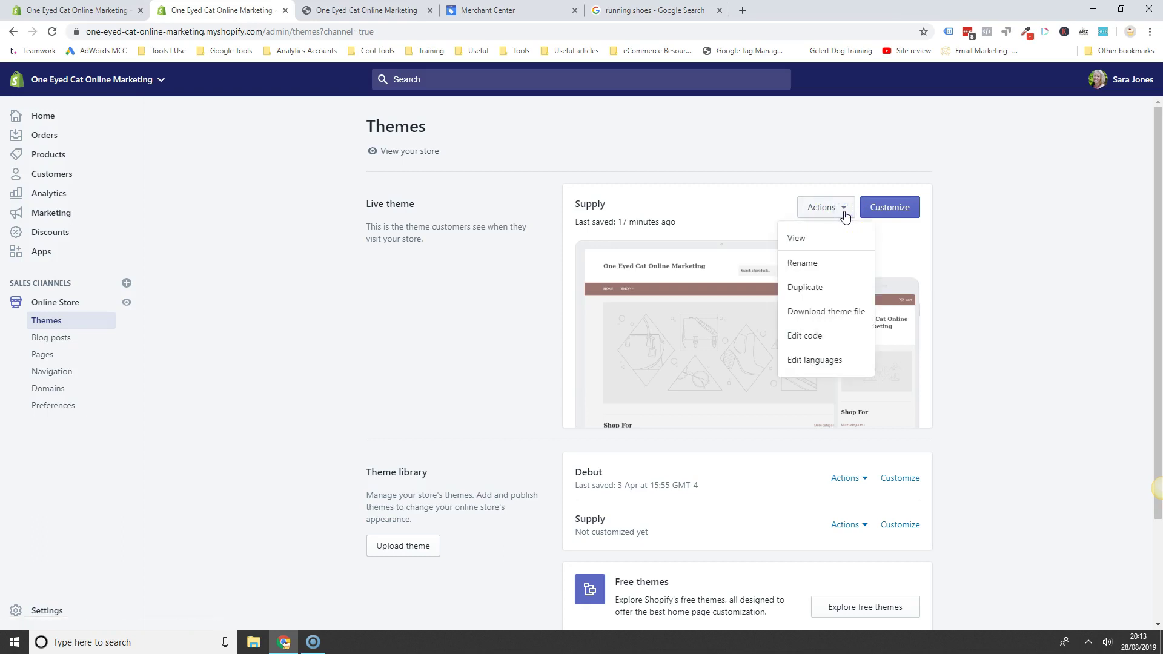
click(803, 336)
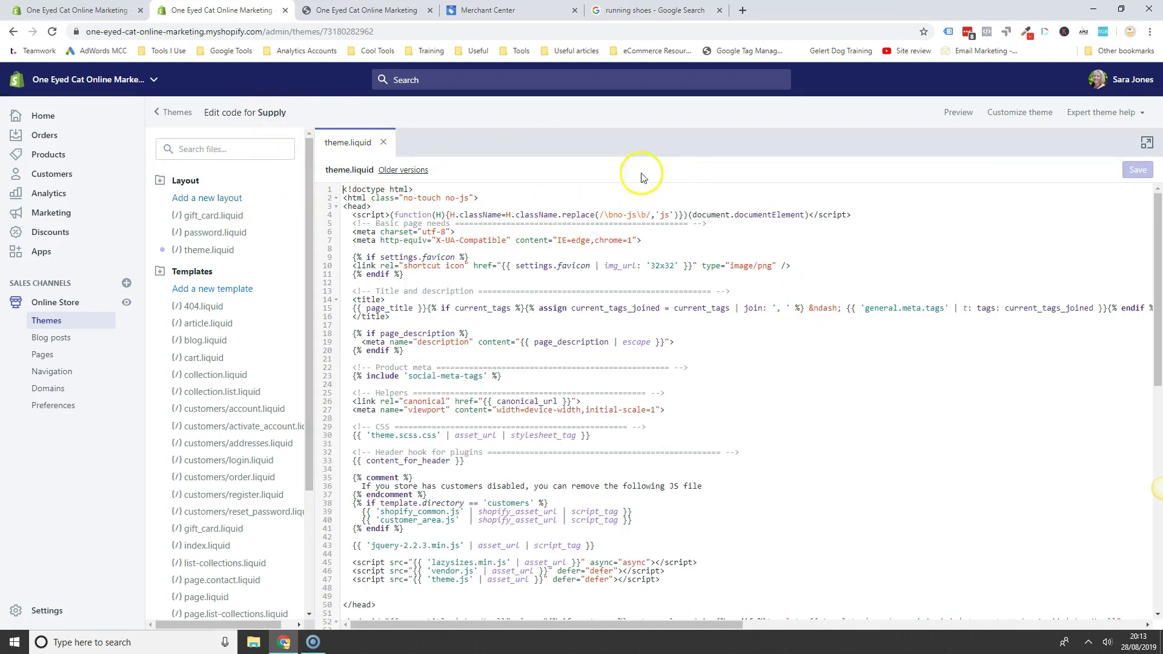
- Reopen theme.liquid, paste the verification meta tag on a new line after <head>, and save
click(384, 143)
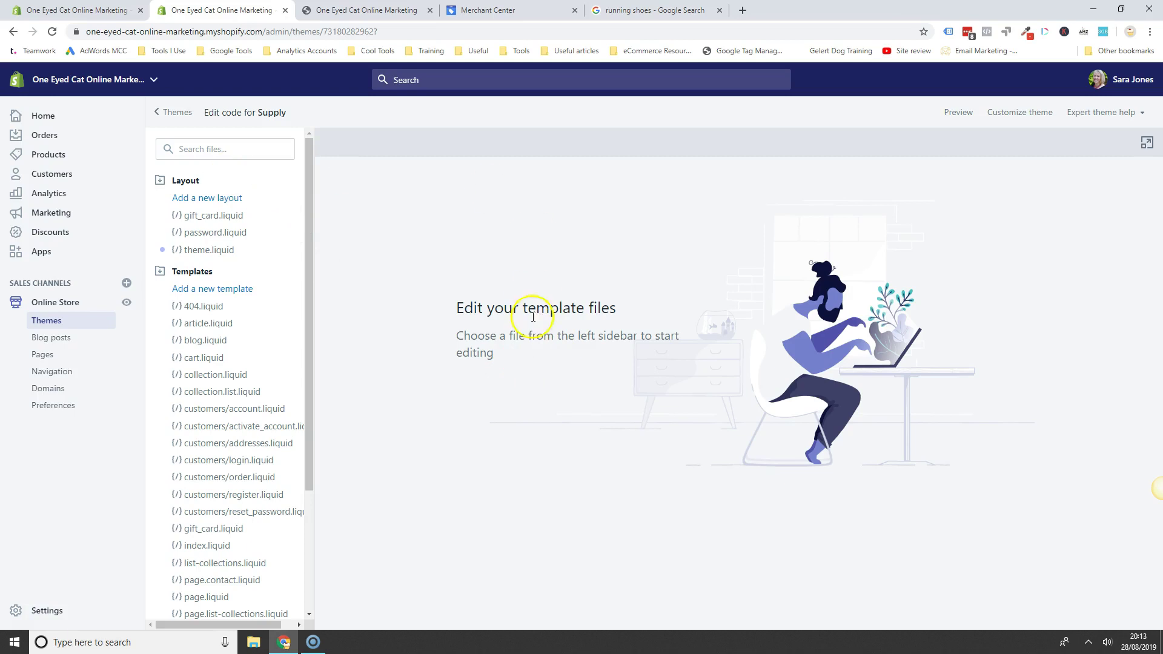
click(215, 253)
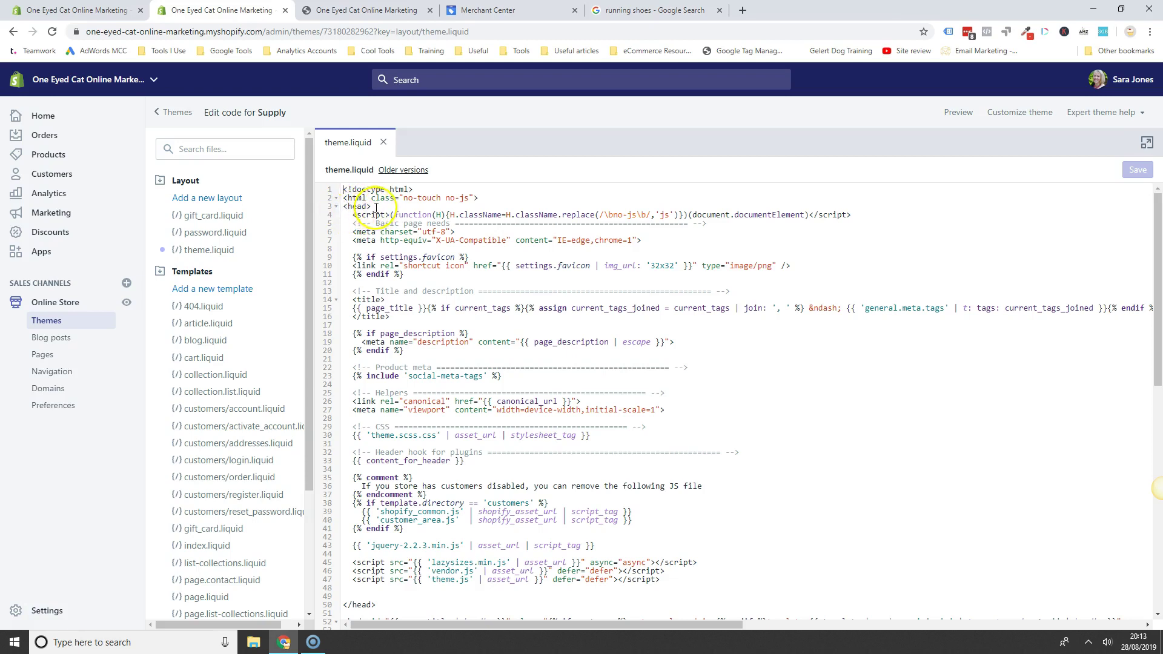
click(377, 208)
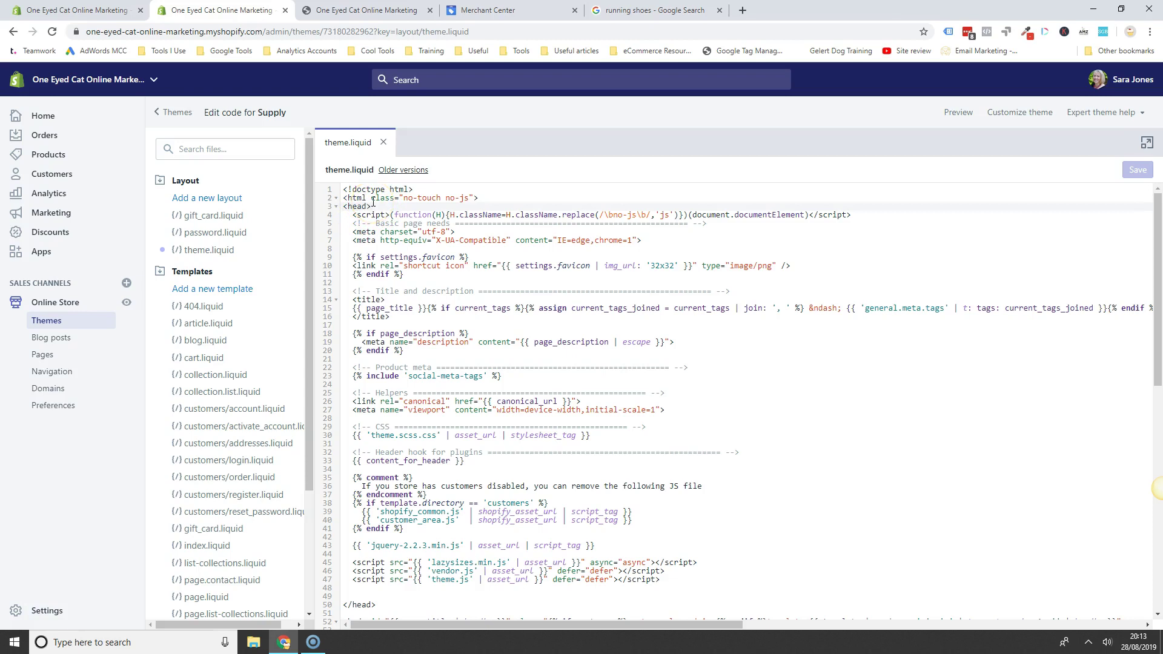
key(Return)
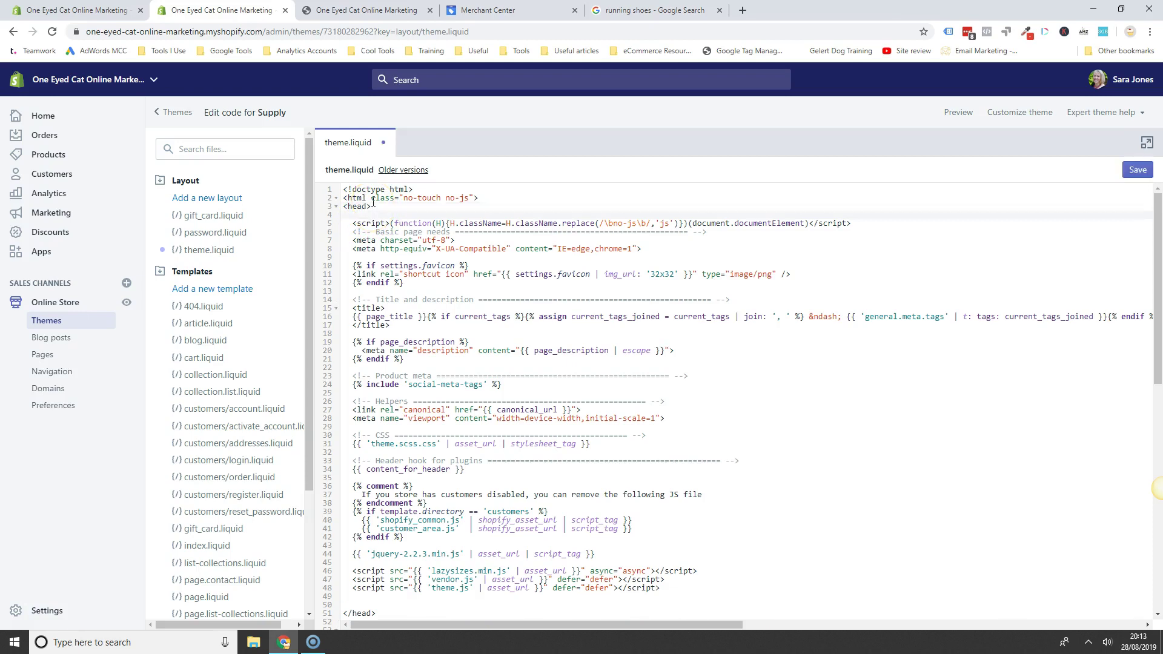
key(ctrl+v)
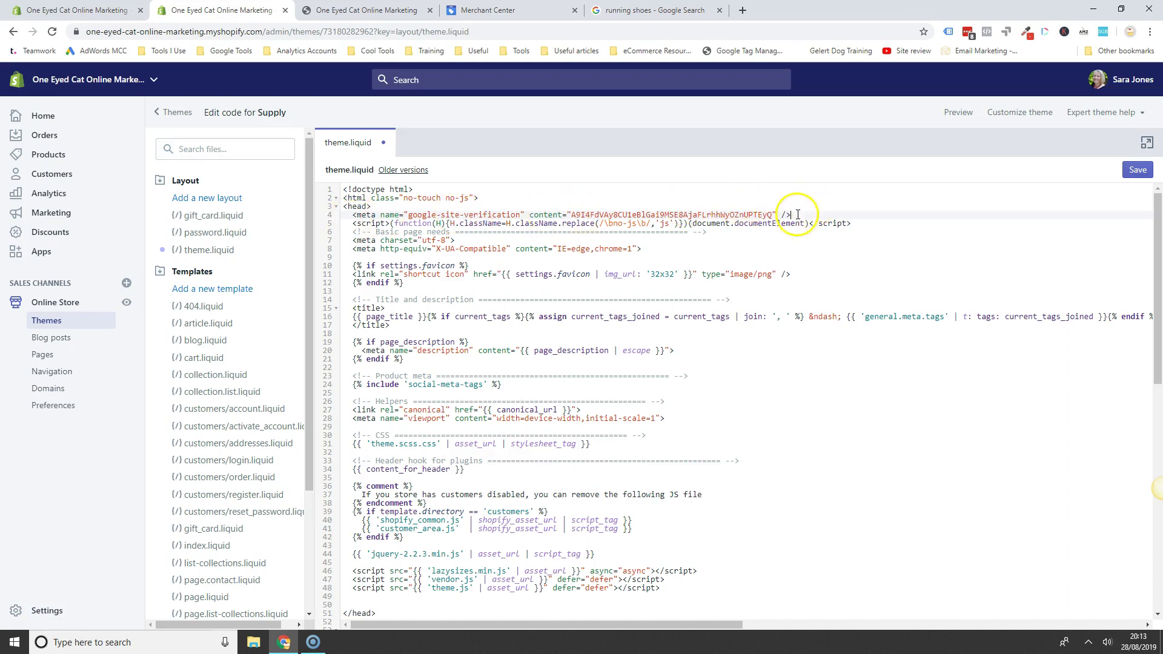
click(1139, 171)
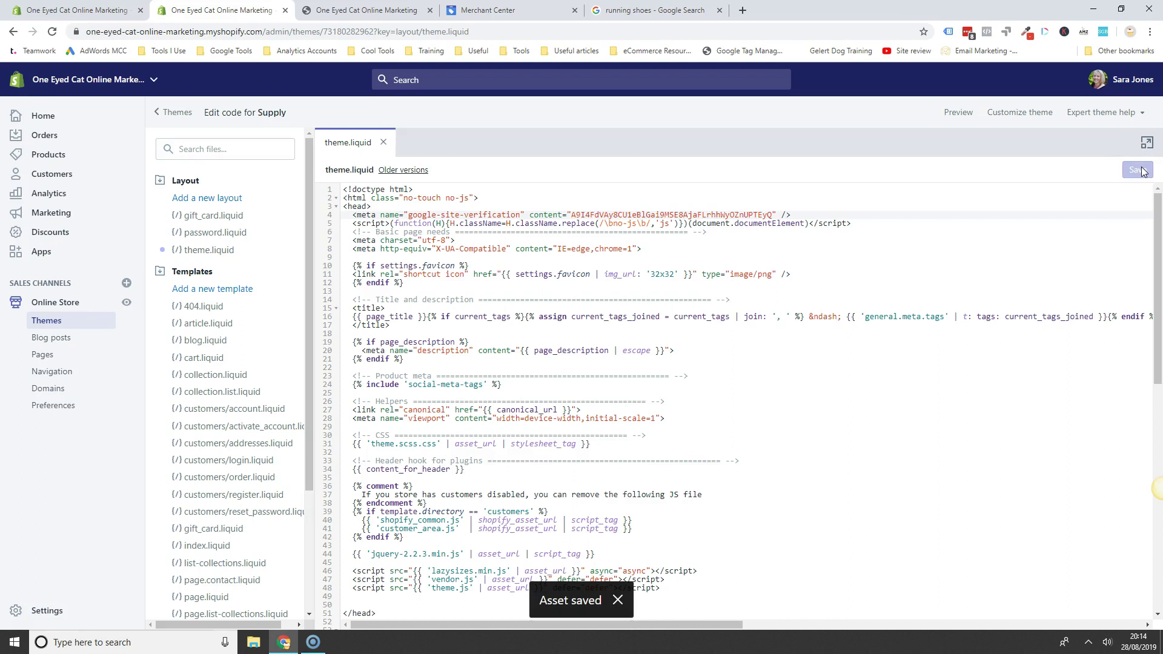
- Back in Merchant Center, run URL verification so the store URL shows as Verified
click(494, 14)
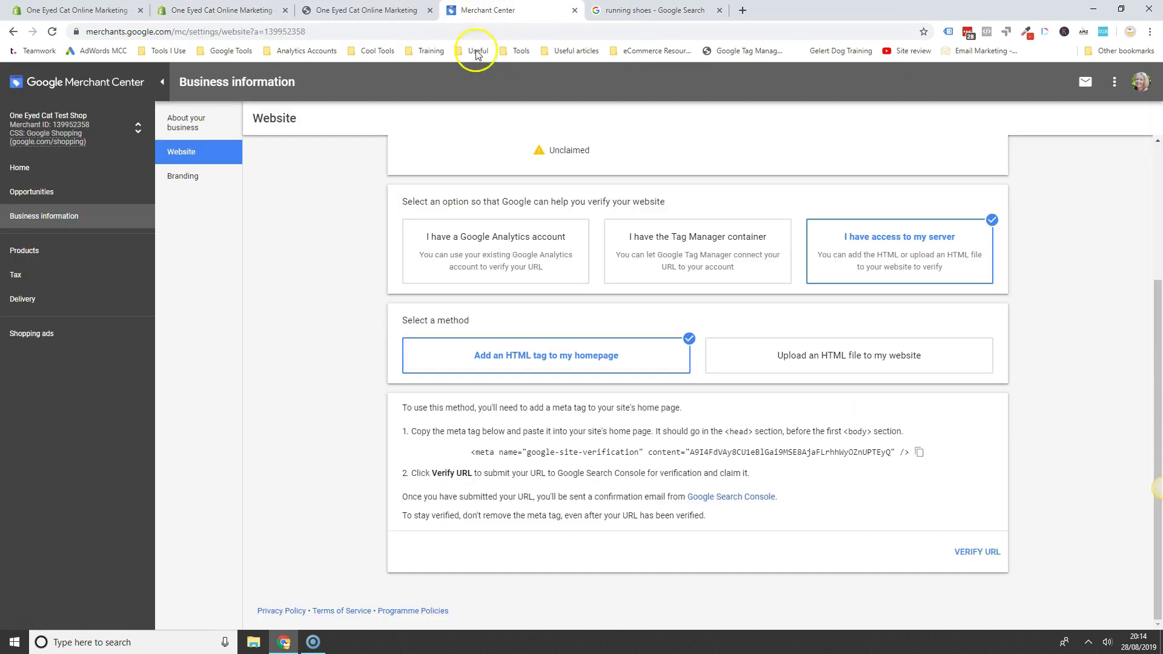
click(972, 558)
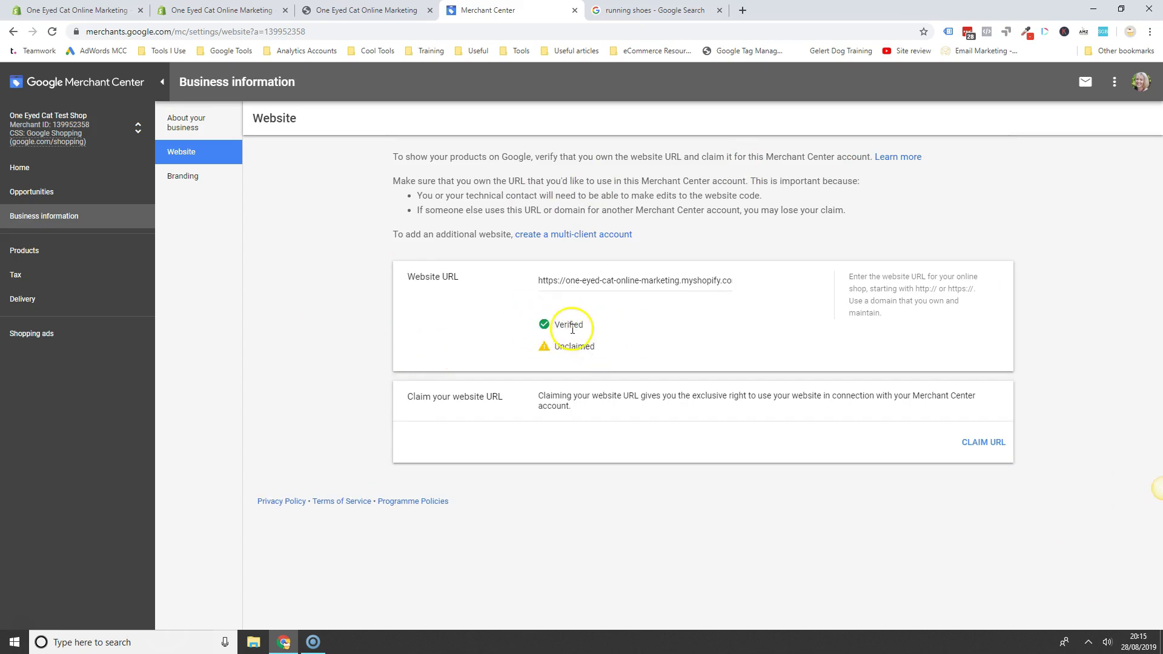
- Claim the verified store URL, then check the storefront and return to Merchant Center
click(982, 442)
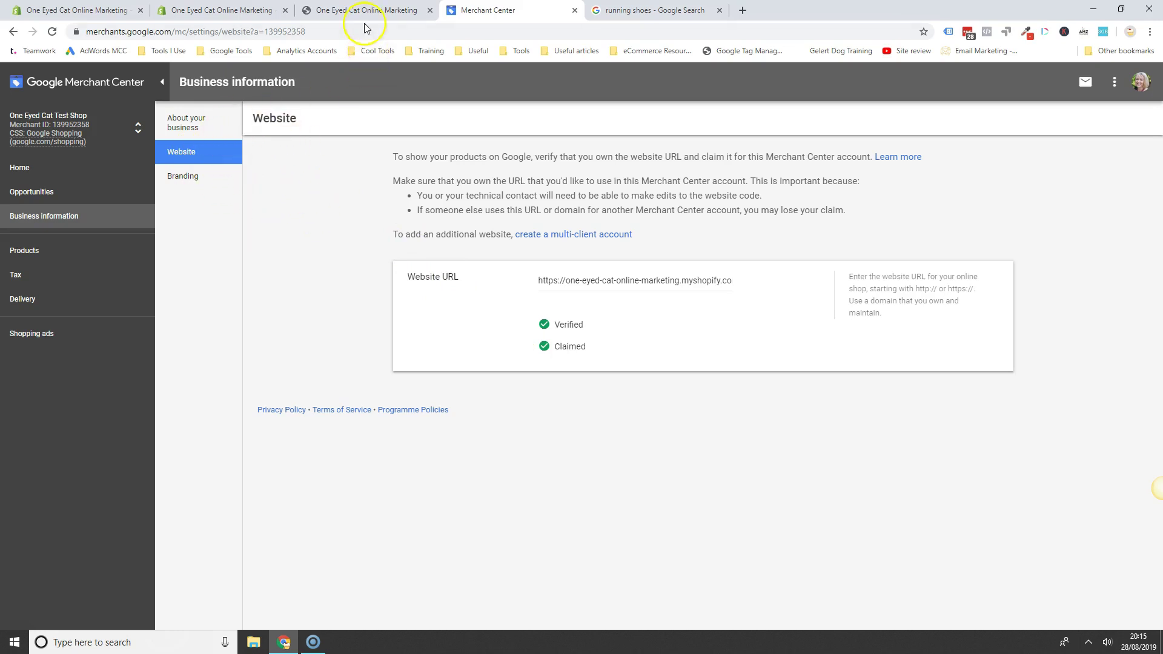
click(350, 12)
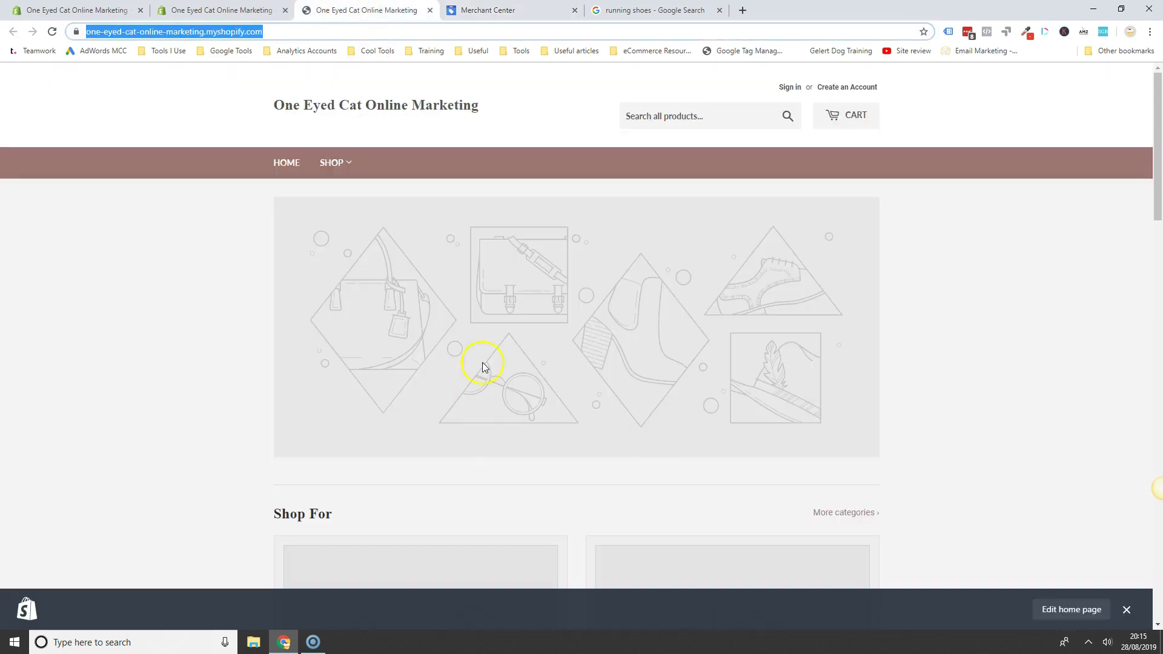
click(517, 10)
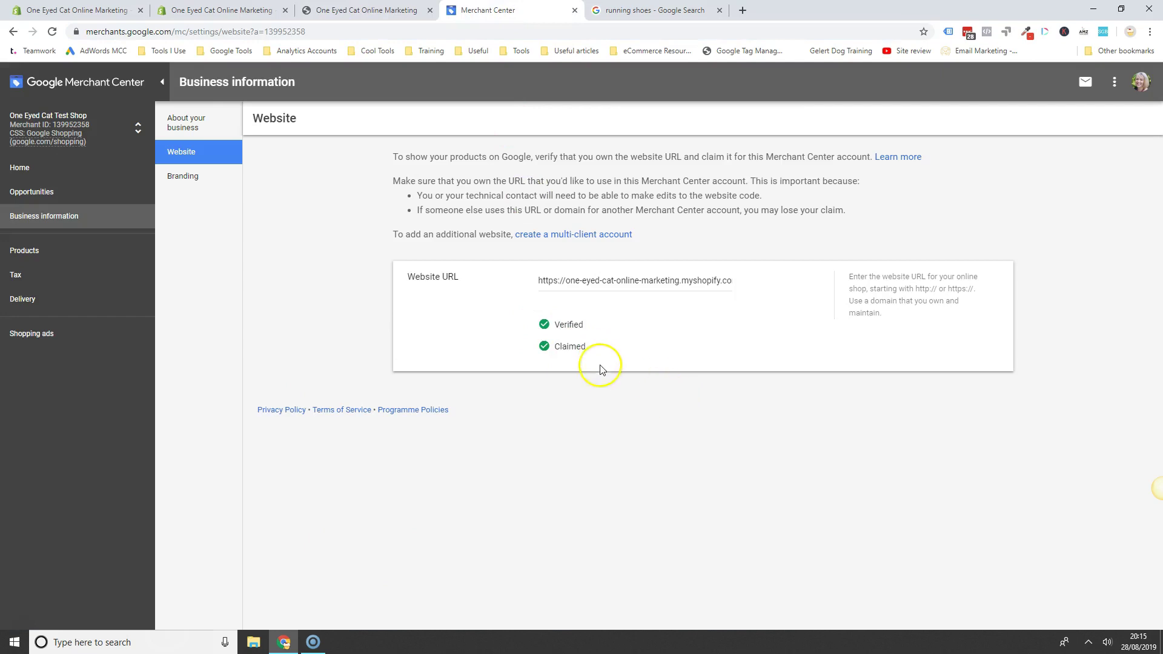